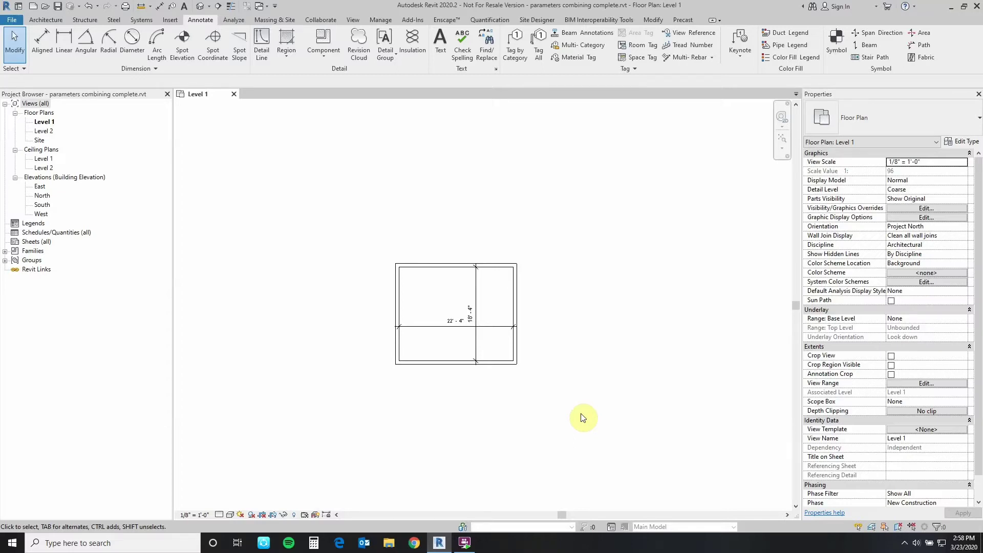
Step: Label the horizontal 22' 4" dimension with a new global parameter named Width
{"action": "left_click", "coordinate": [487, 326]}
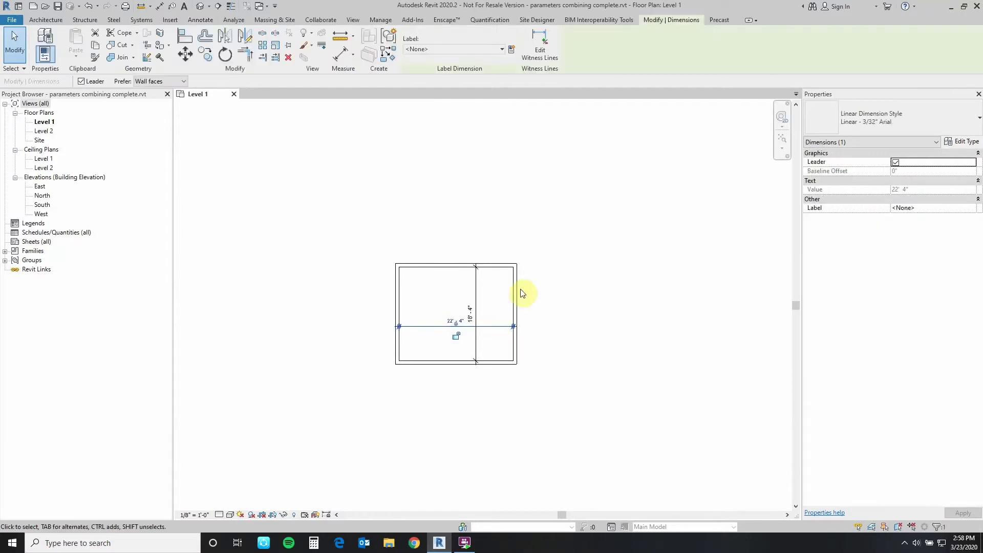
{"action": "left_click", "coordinate": [511, 51]}
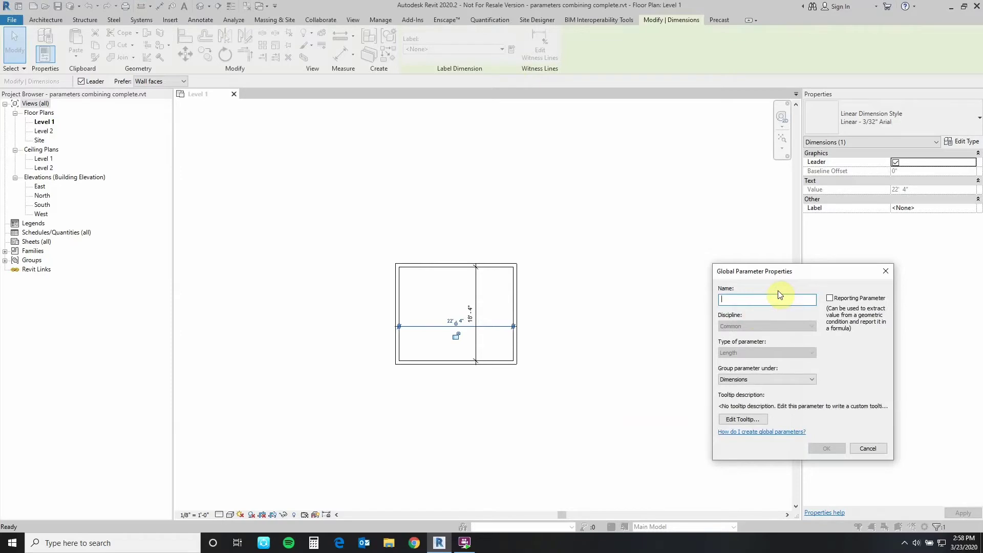
{"action": "type", "text": "W"}
{"action": "key", "text": "BackSpace"}
{"action": "type", "text": "Width"}
{"action": "left_click", "coordinate": [827, 449]}
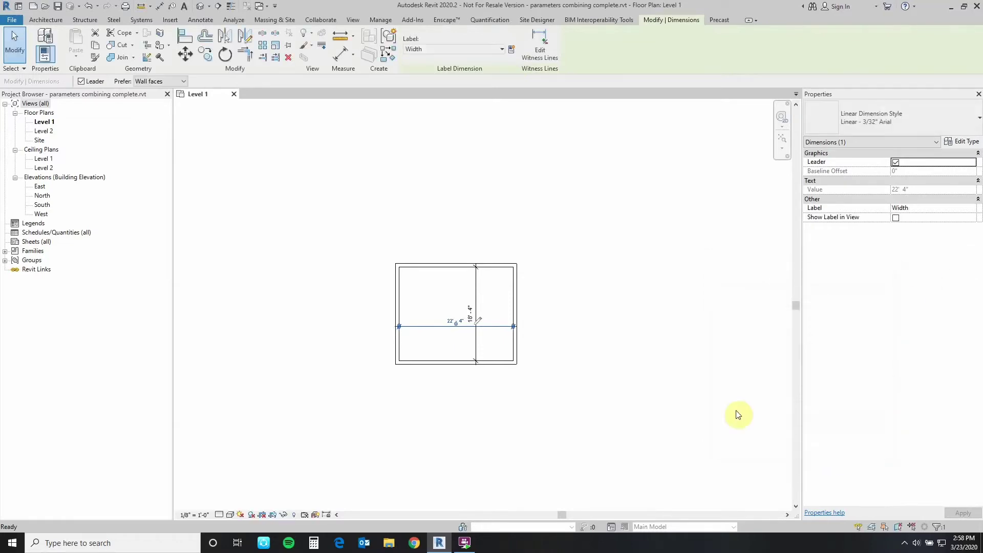
Step: Label the vertical 18' 4" dimension with a new global parameter named Length
{"action": "left_click", "coordinate": [474, 291]}
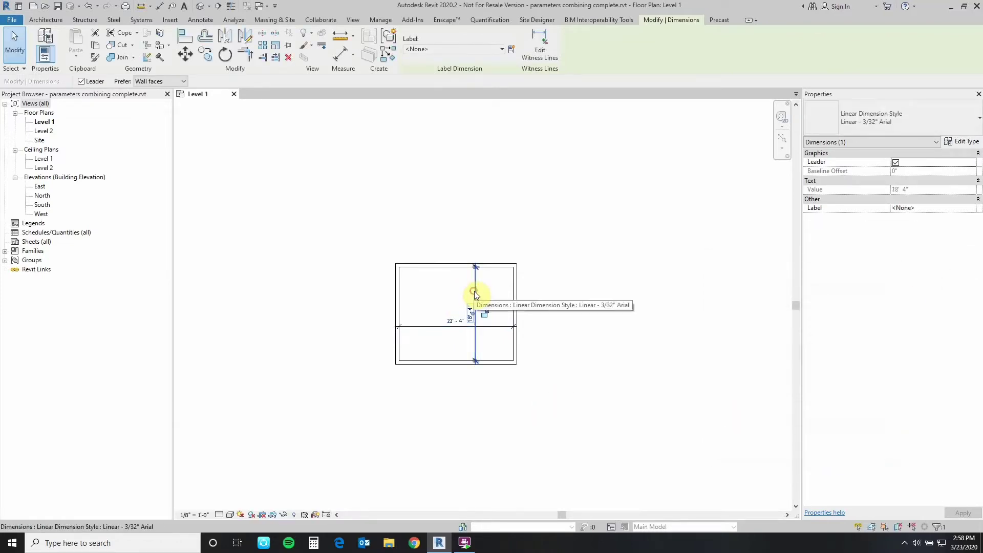
{"action": "left_click", "coordinate": [512, 50]}
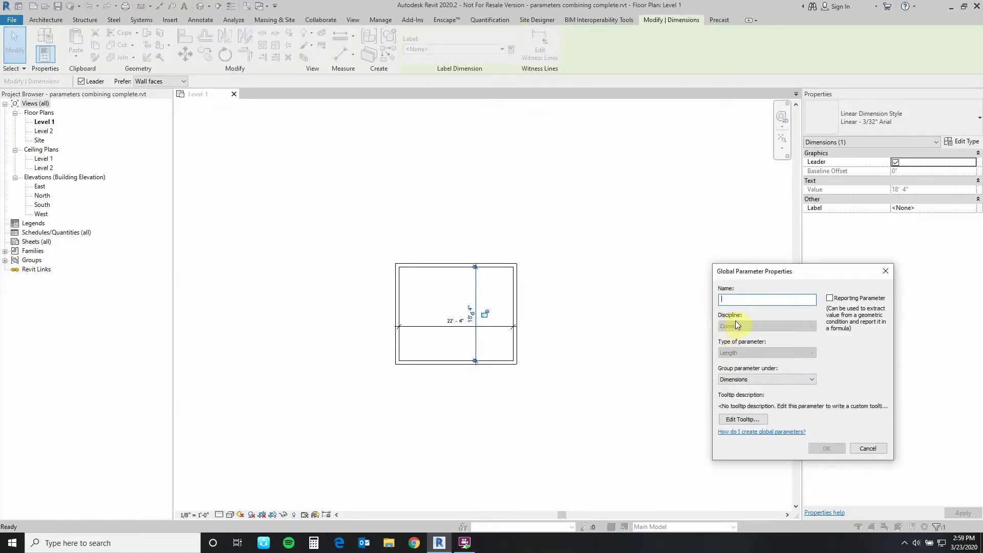
{"action": "type", "text": "Length"}
{"action": "left_click", "coordinate": [826, 449]}
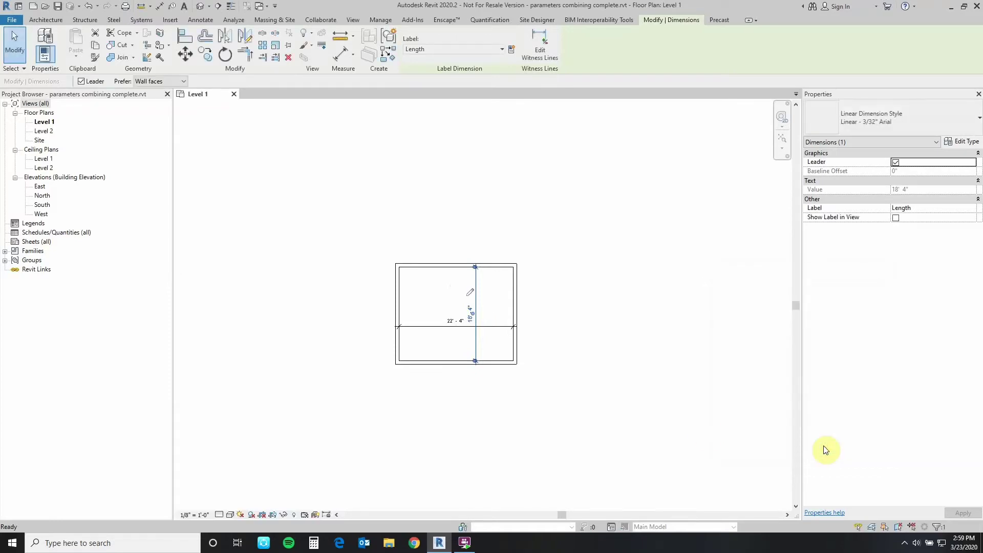
{"action": "left_click", "coordinate": [489, 327]}
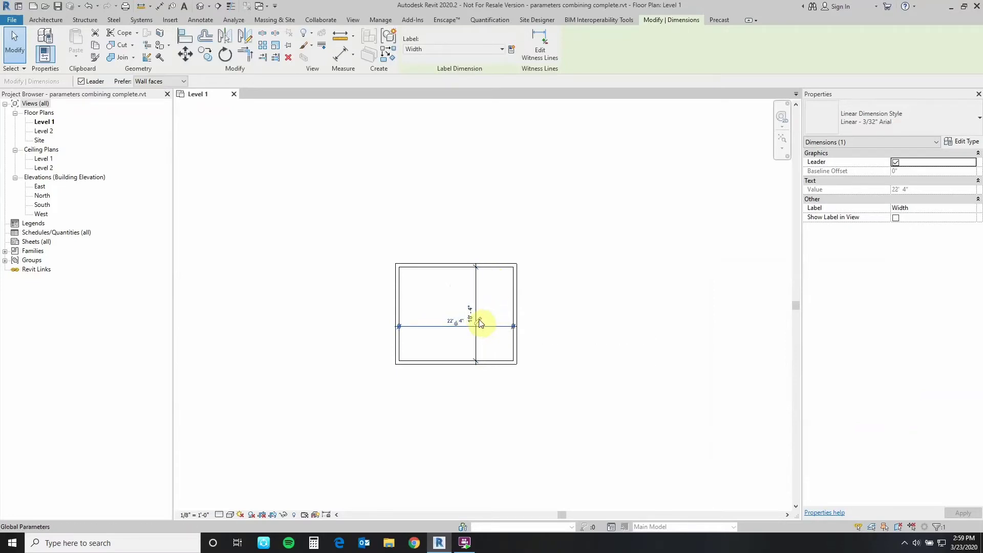
Step: In Global Parameters, add Total Area as an Area-type parameter under Analysis Results
{"action": "left_click", "coordinate": [479, 320]}
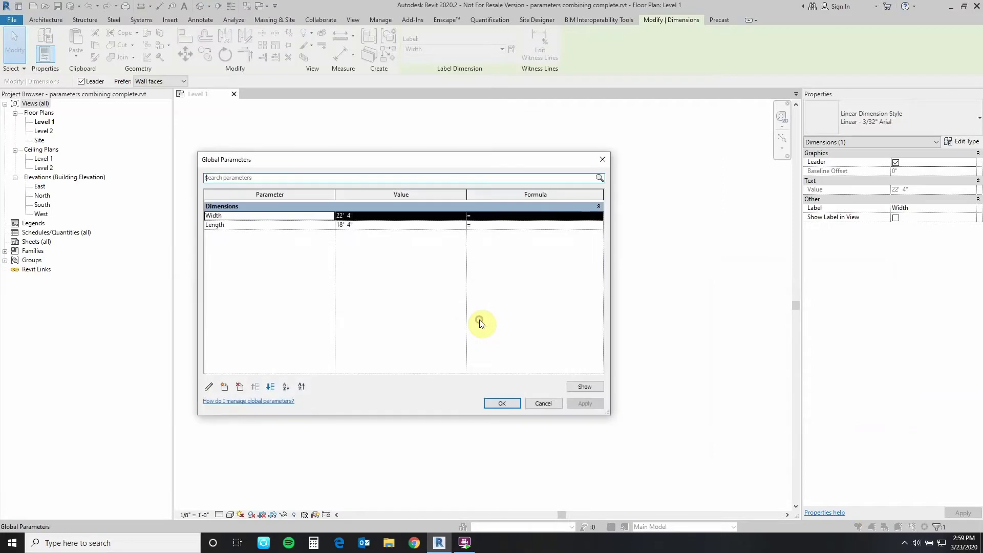
{"action": "left_click_drag", "start_coordinate": [343, 161], "coordinate": [479, 174]}
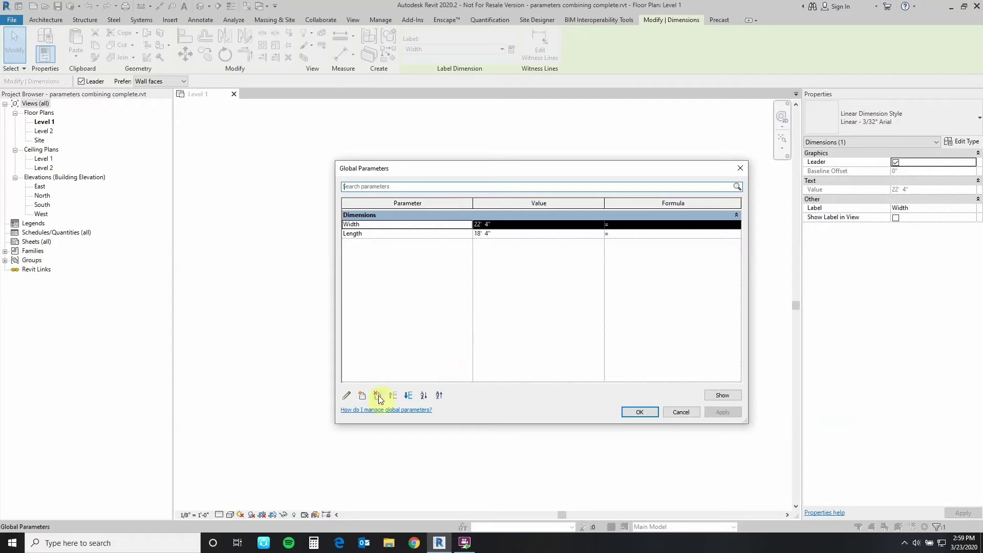
{"action": "left_click", "coordinate": [361, 396]}
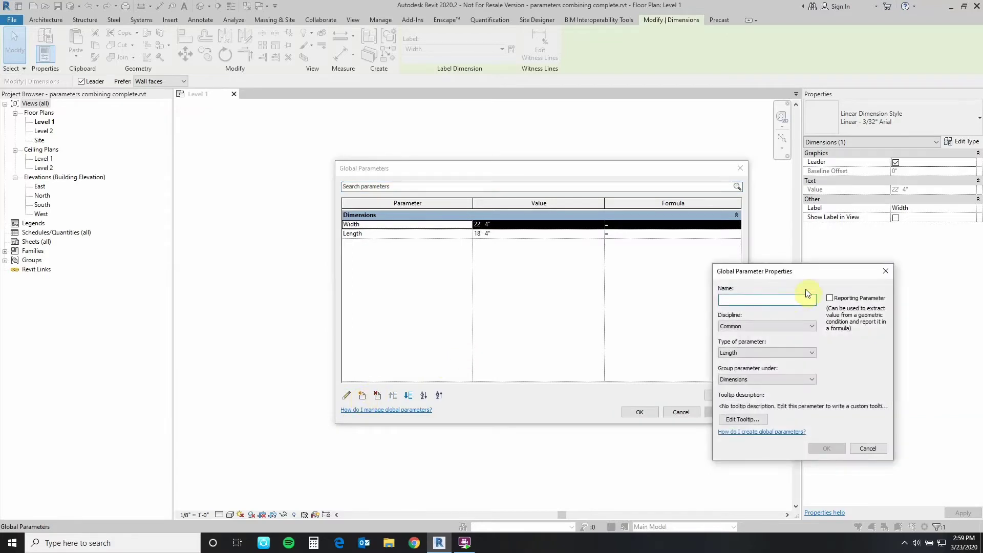
{"action": "type", "text": "Total Area"}
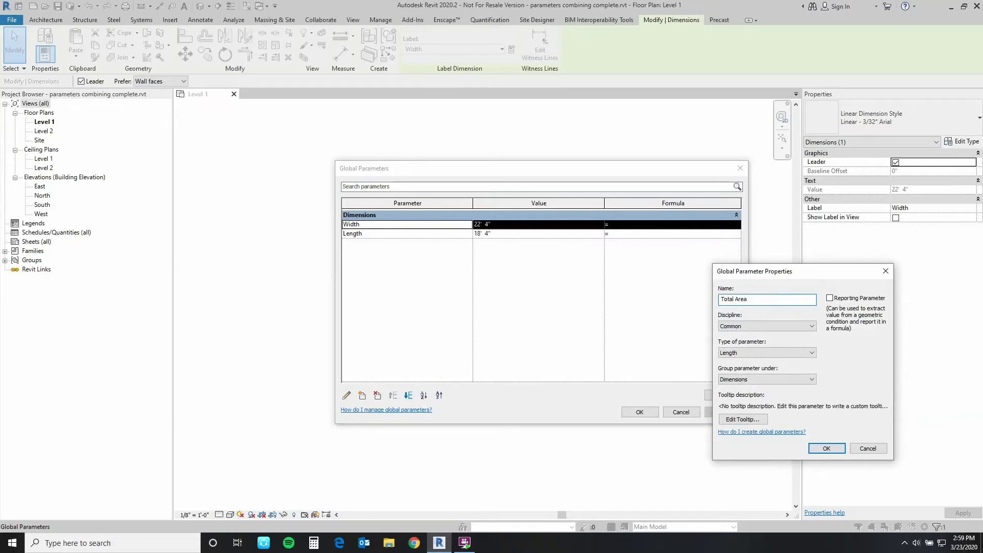
{"action": "left_click", "coordinate": [771, 357]}
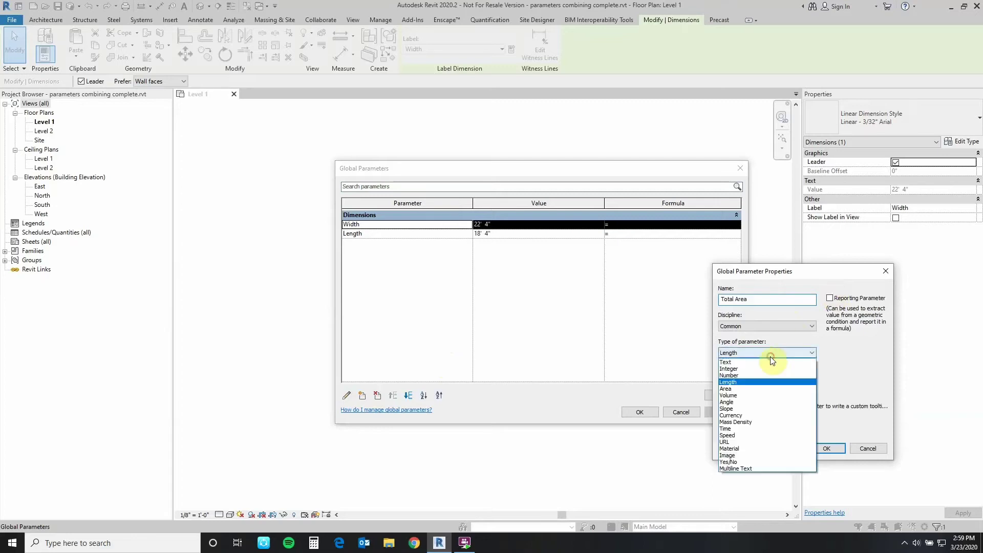
{"action": "left_click", "coordinate": [739, 390]}
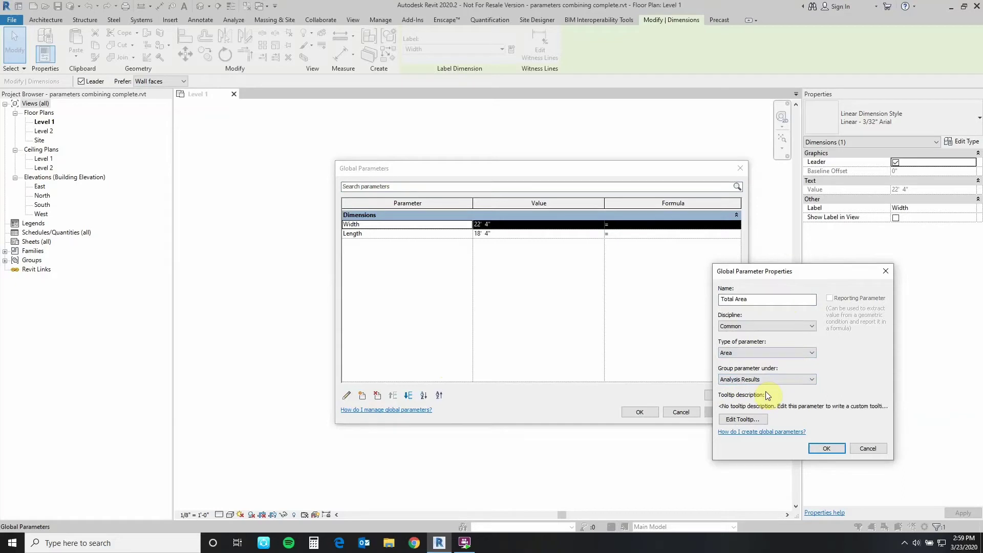
{"action": "left_click", "coordinate": [828, 448]}
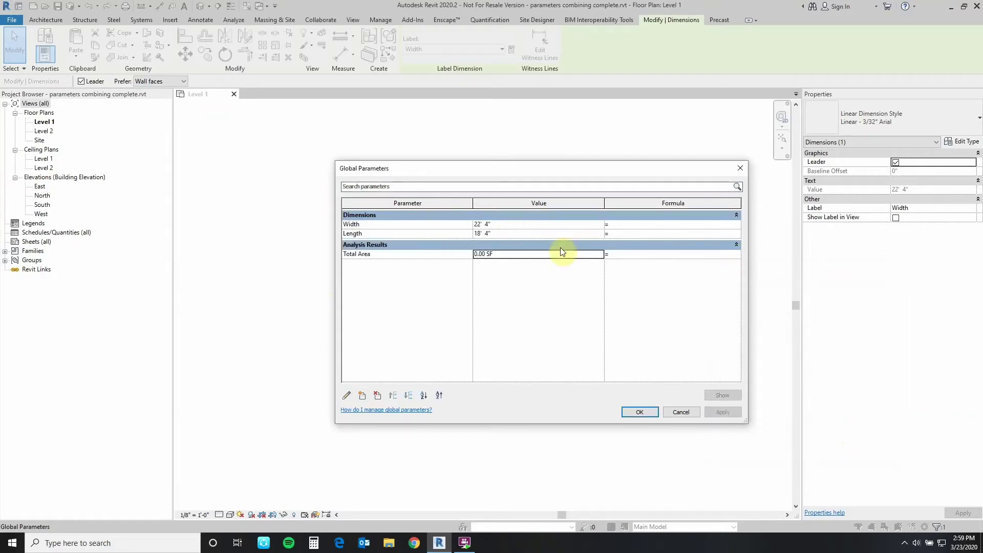
Step: Give Total Area the formula Width * Length, yielding 409.44 SF
{"action": "left_click", "coordinate": [623, 257]}
{"action": "type", "text": "Width"}
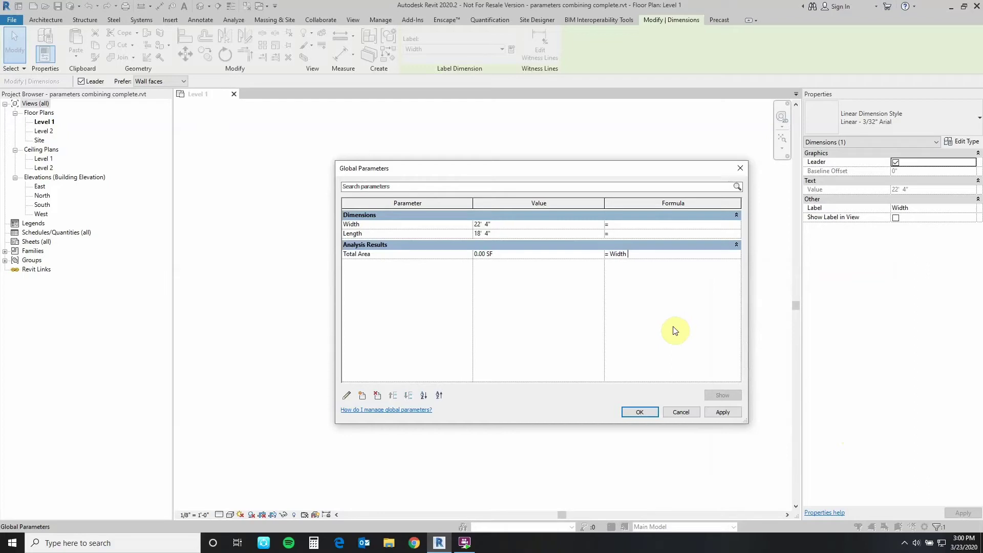
{"action": "type", "text": "* Length"}
{"action": "key", "text": "Return"}
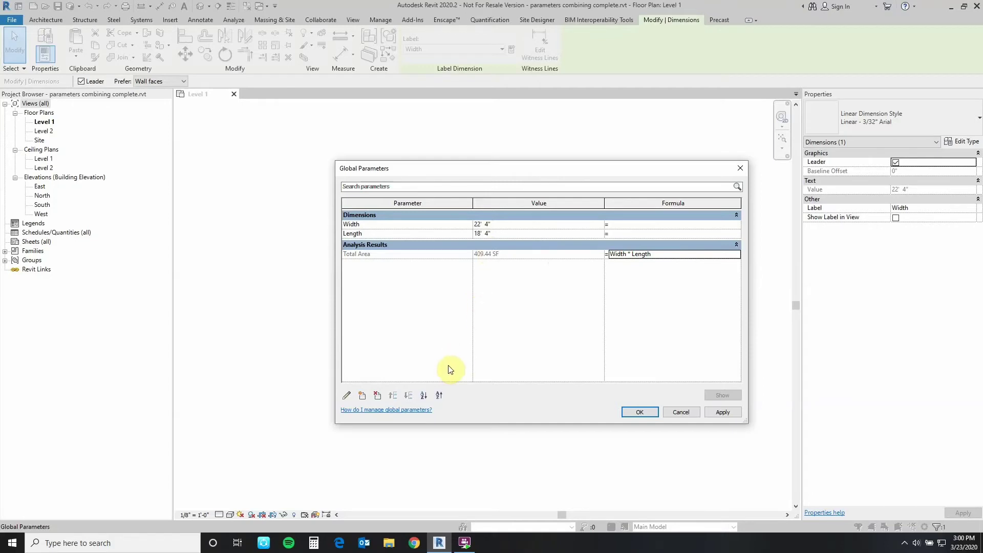
Step: Add a Currency-type global parameter named Cost PSF in the Other group
{"action": "left_click", "coordinate": [361, 397]}
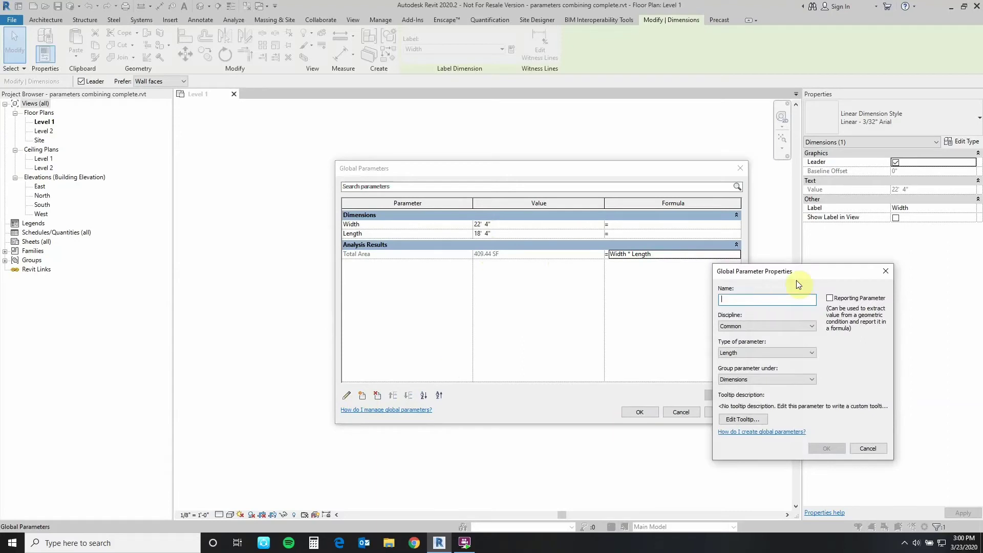
{"action": "type", "text": "Cost"}
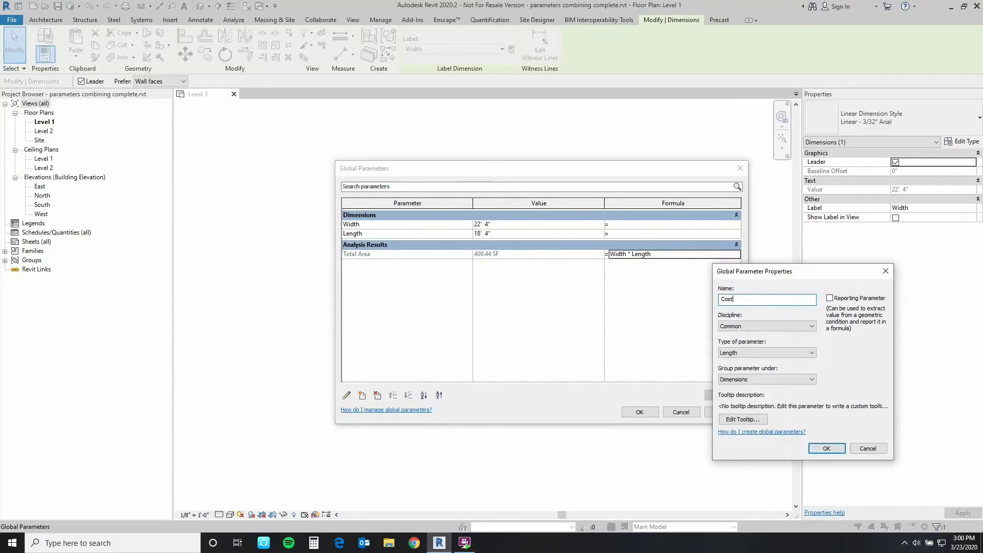
{"action": "type", "text": " PSF"}
{"action": "left_click", "coordinate": [761, 352]}
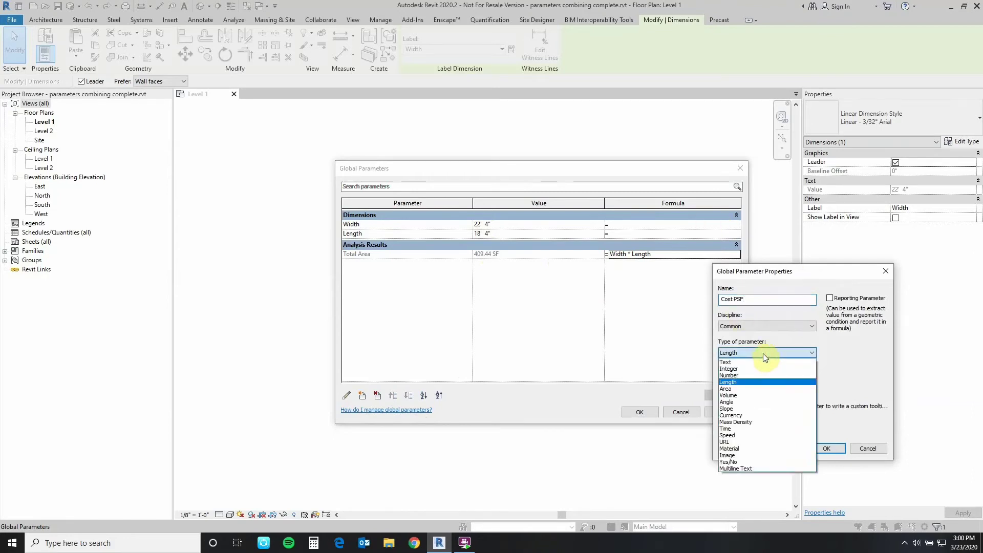
{"action": "left_click", "coordinate": [739, 417]}
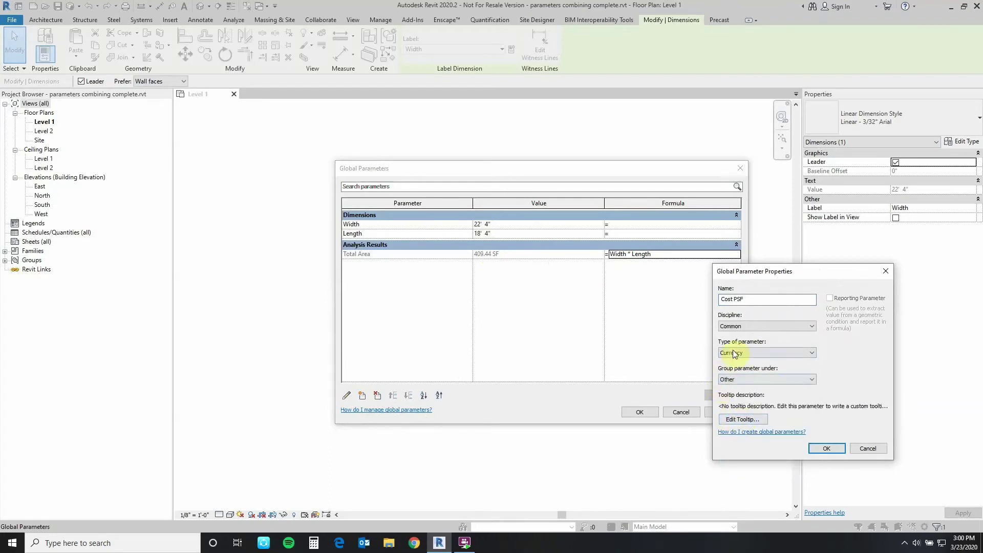
{"action": "left_click", "coordinate": [826, 449]}
Step: Set the Cost PSF value to 5.00
{"action": "left_click", "coordinate": [494, 279]}
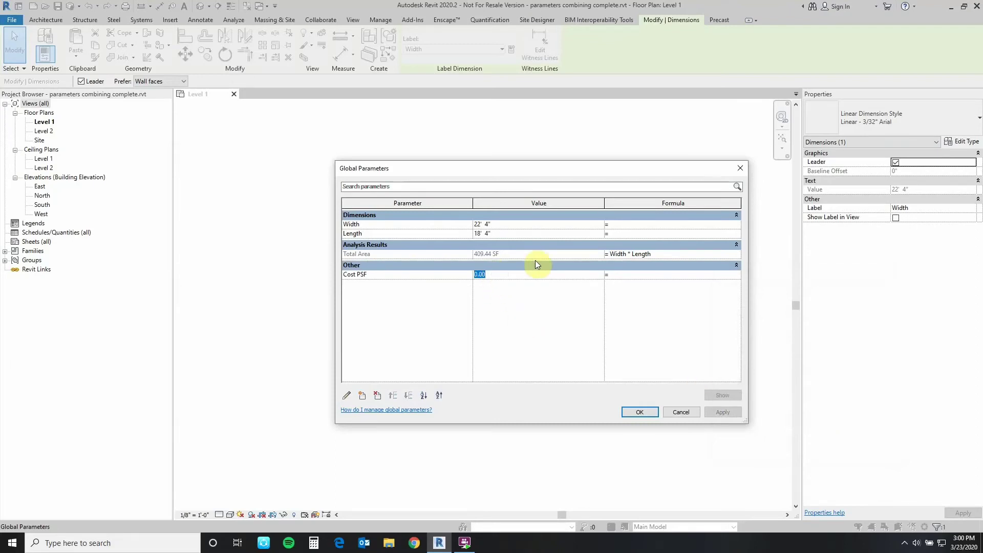
{"action": "type", "text": "5.00"}
{"action": "key", "text": "Tab"}
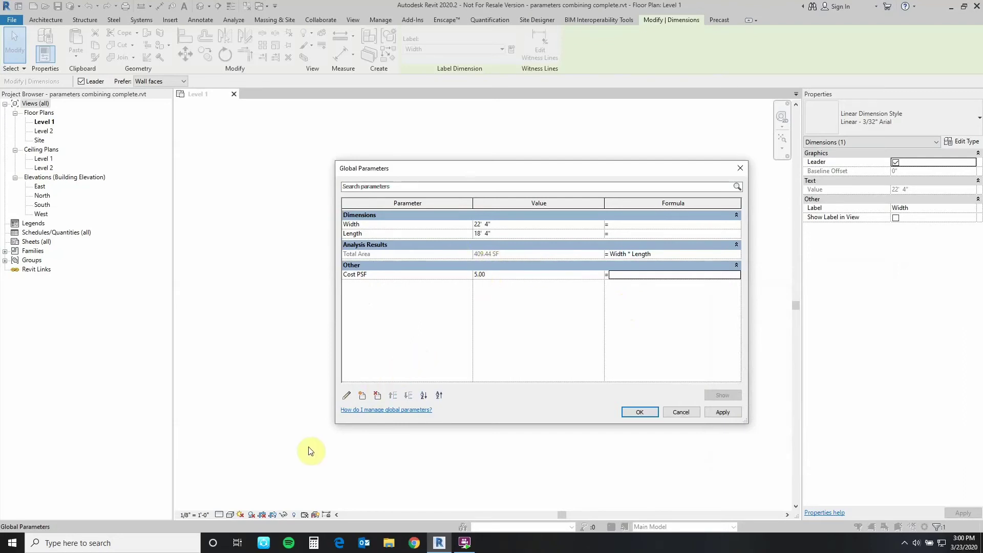
Step: Add a Currency-type global parameter named Total Cost under Other, below Cost PSF
{"action": "left_click", "coordinate": [361, 395]}
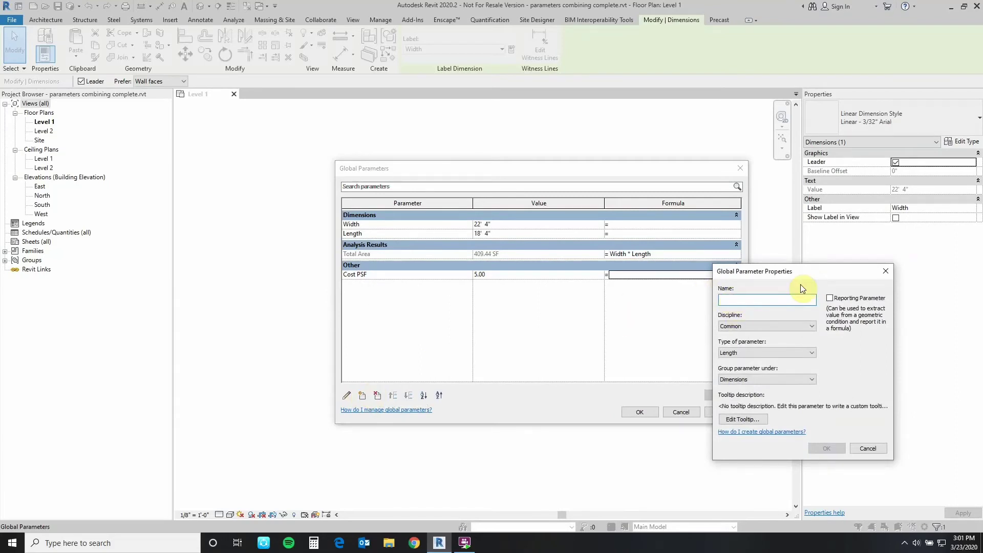
{"action": "type", "text": "Total Cost"}
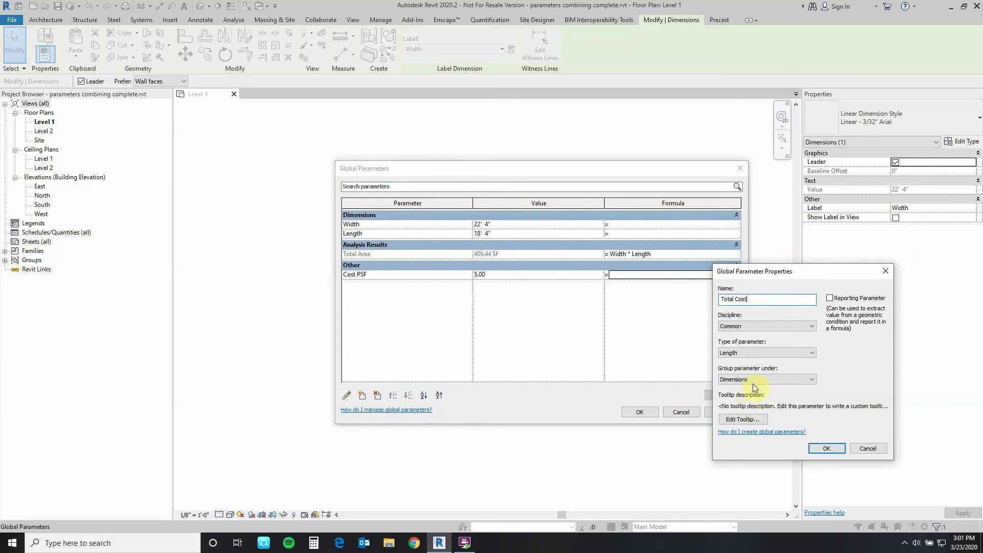
{"action": "left_click", "coordinate": [774, 352]}
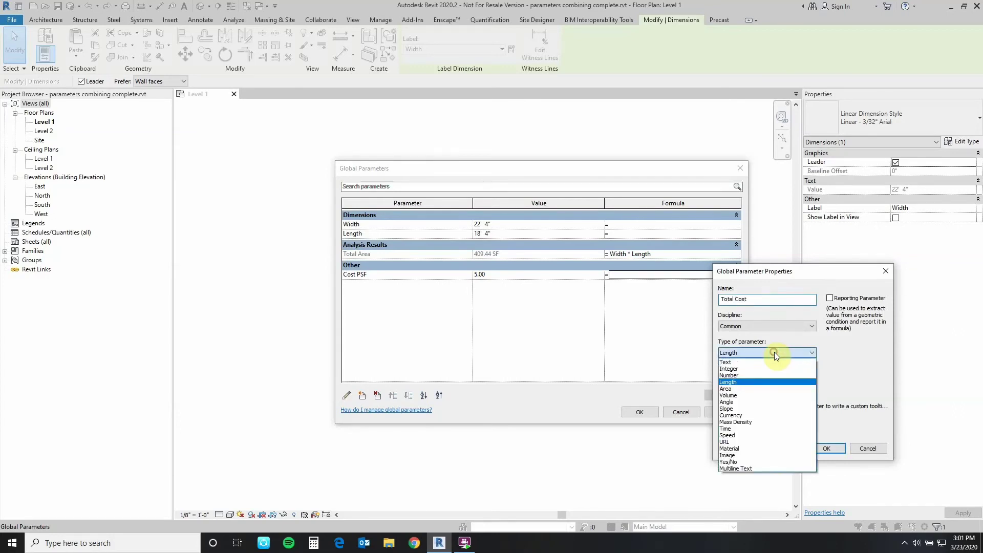
{"action": "left_click", "coordinate": [742, 415]}
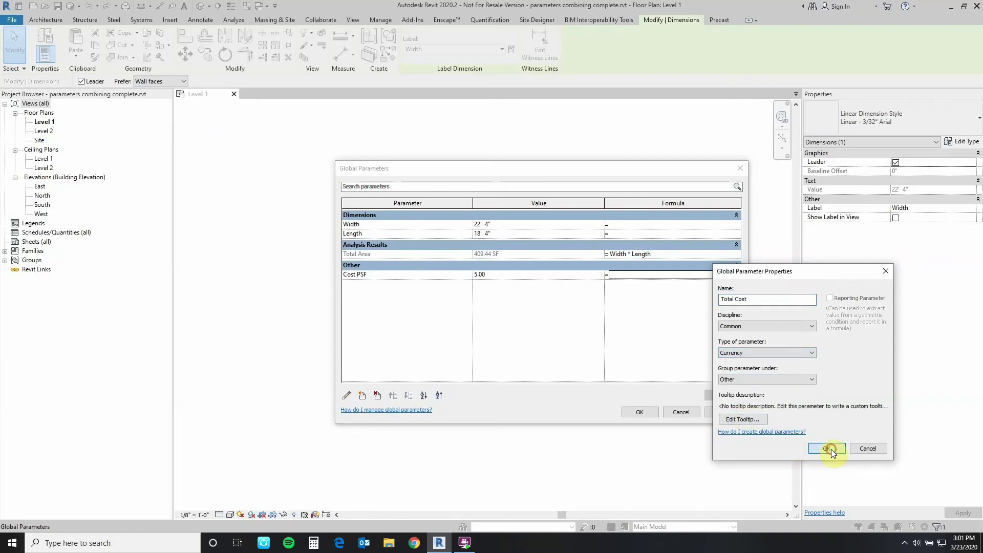
{"action": "left_click", "coordinate": [830, 449]}
{"action": "left_click", "coordinate": [624, 285]}
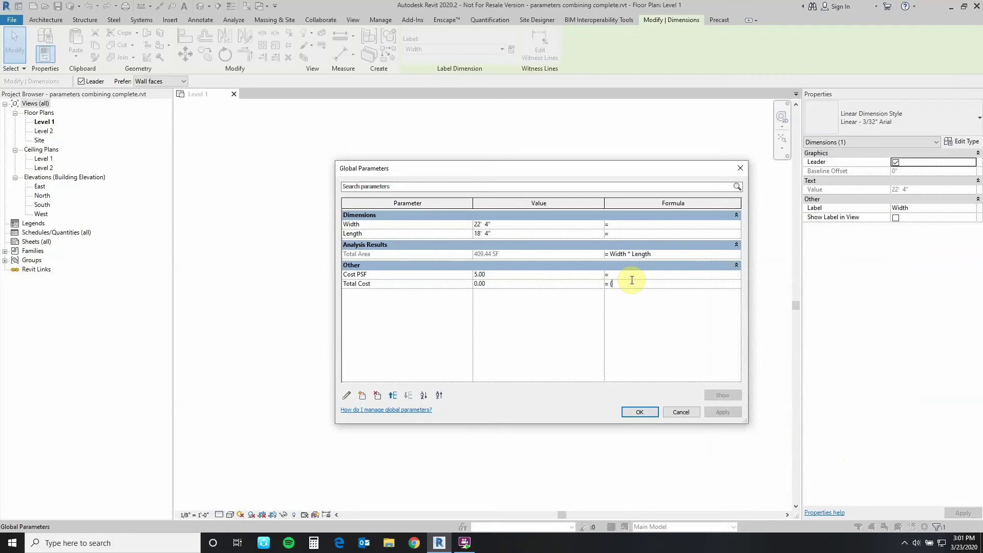
Step: Set the Total Cost formula to (Total Area / 1 SF) * Cost PSF, computing 2047.20
{"action": "type", "text": "(Are"}
{"action": "key", "text": "BackSpace"}
{"action": "key", "text": "BackSpace"}
{"action": "type", "text": "Total Area"}
{"action": "type", "text": "/"}
{"action": "type", "text": "Cost PSF"}
{"action": "key", "text": "Return"}
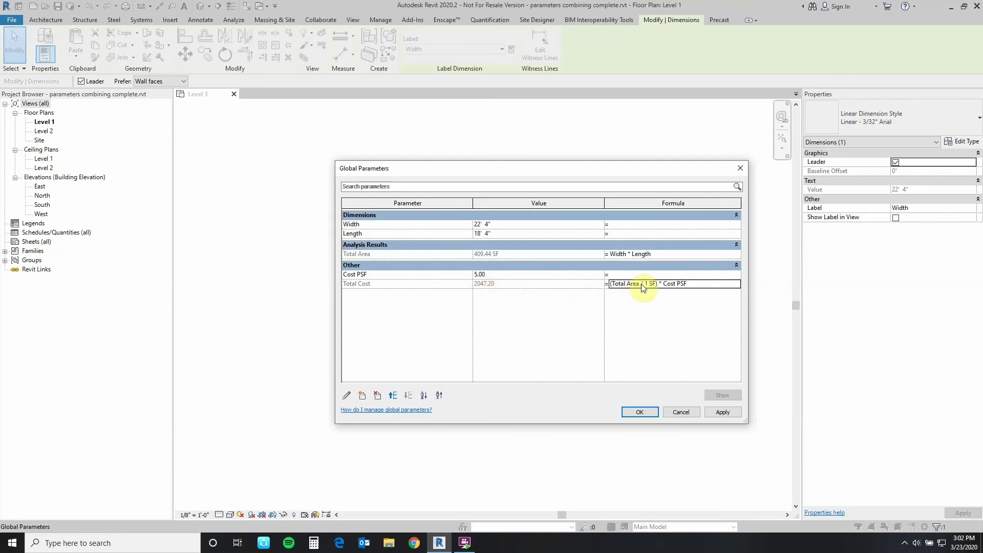
Step: Add a Currency-type global parameter named Cost total in the Other group
{"action": "left_click", "coordinate": [363, 395]}
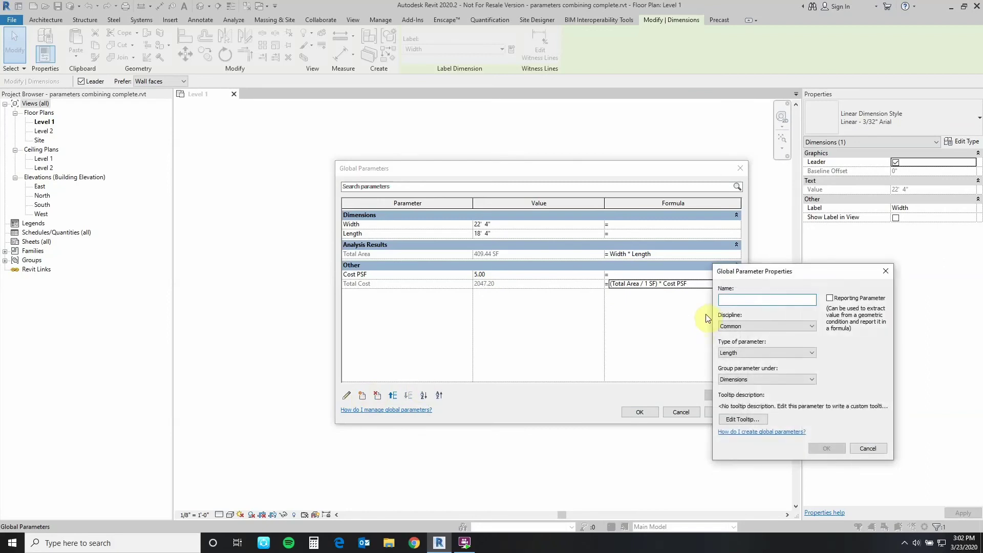
{"action": "type", "text": "Cost total"}
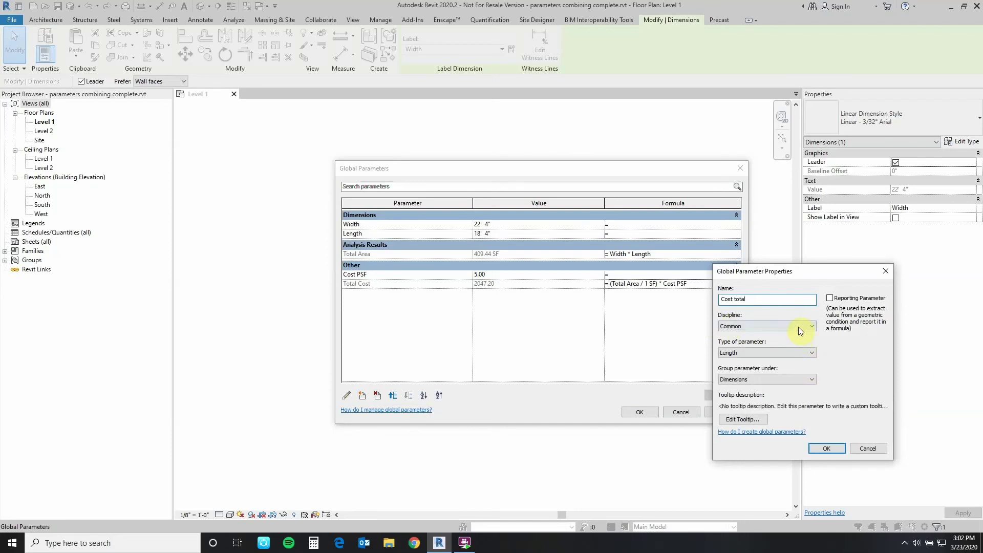
{"action": "left_click", "coordinate": [792, 352]}
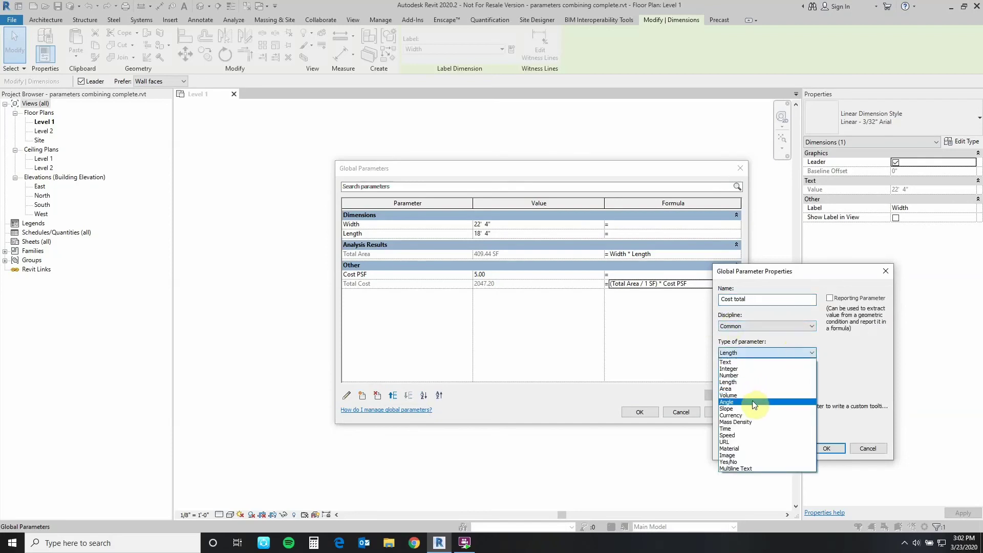
{"action": "left_click", "coordinate": [749, 415]}
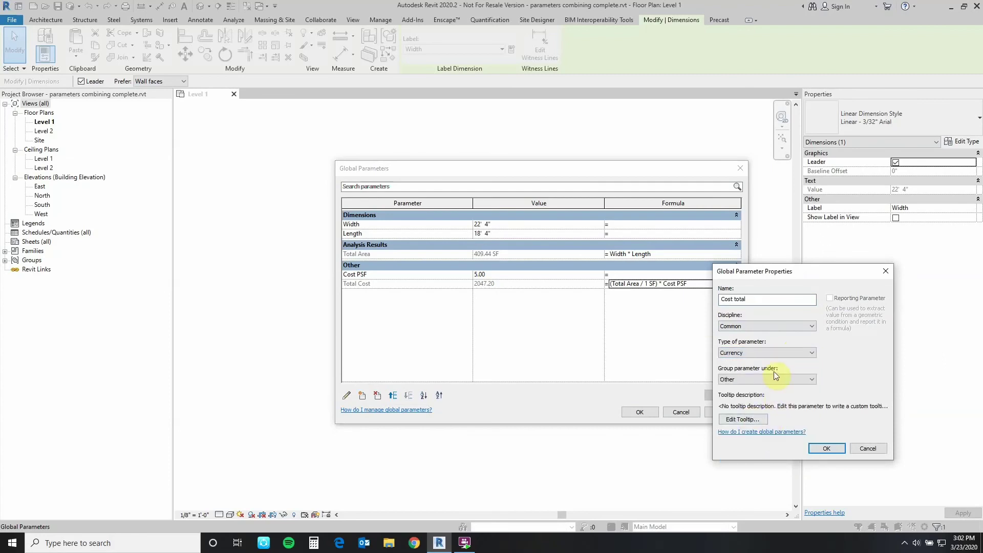
{"action": "left_click", "coordinate": [810, 448]}
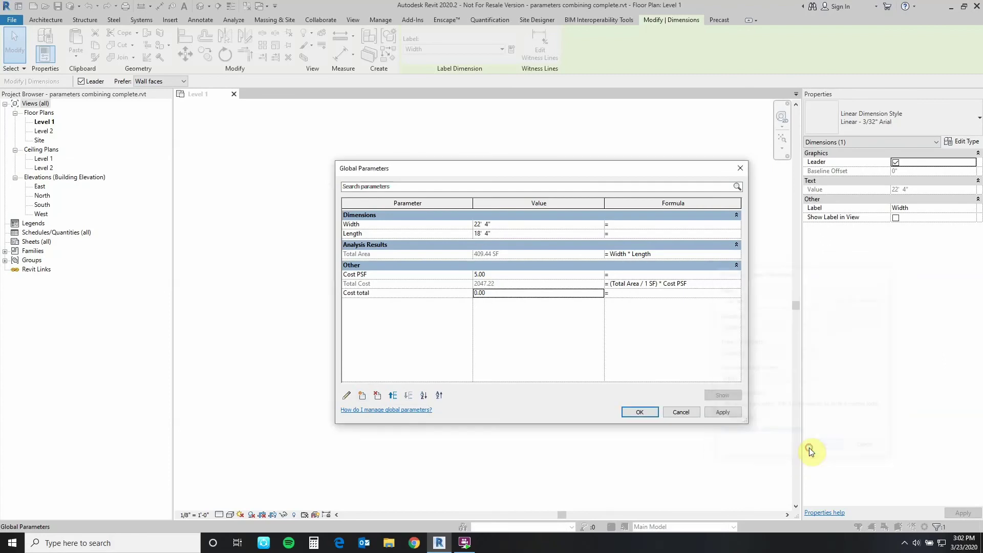
{"action": "left_click", "coordinate": [630, 284]}
{"action": "left_click", "coordinate": [686, 284]}
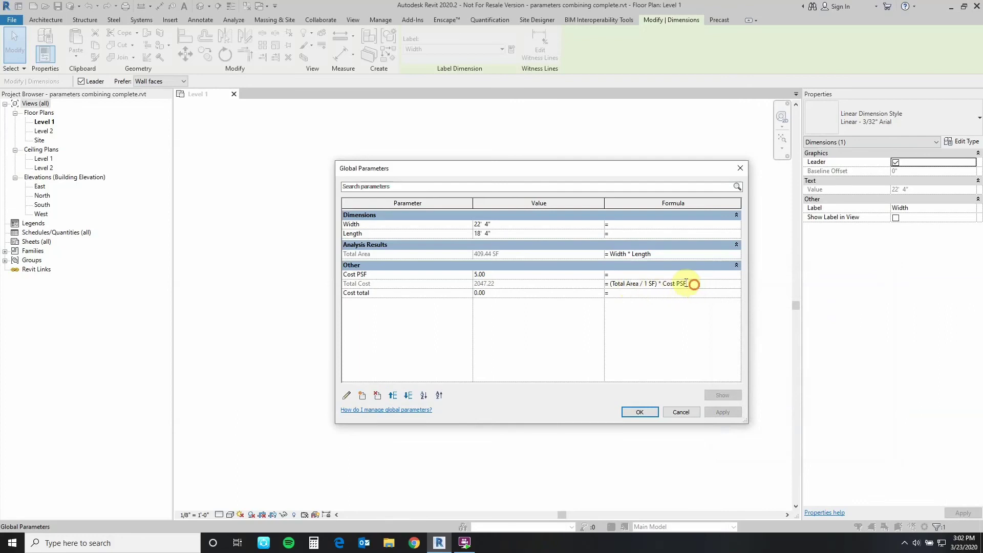
Step: Paste the Total Cost formula into Cost total, trimmed to Total Area * Cost PSF
{"action": "left_click_drag", "start_coordinate": [687, 283], "coordinate": [608, 284]}
{"action": "key", "text": "ctrl+c"}
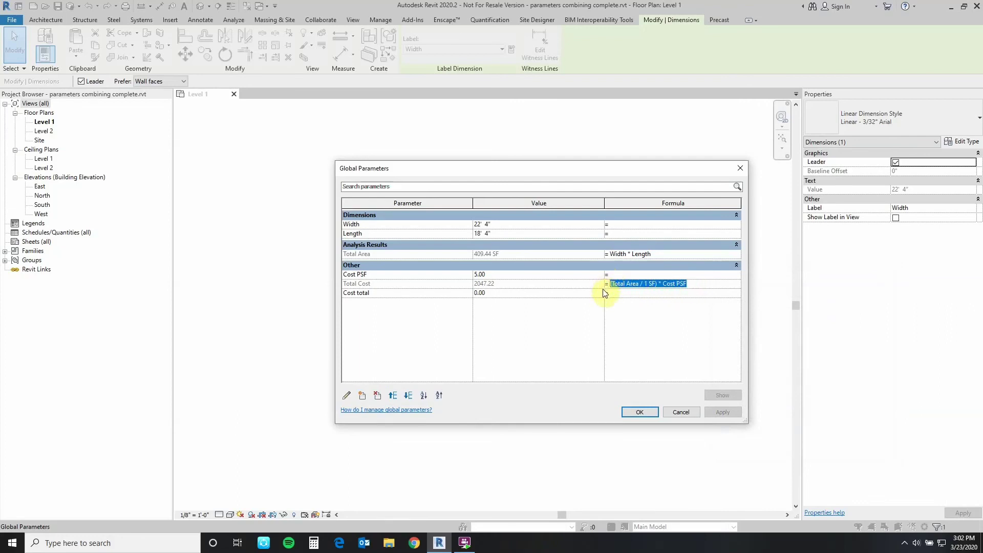
{"action": "left_click", "coordinate": [632, 292]}
{"action": "key", "text": "ctrl+v"}
{"action": "left_click", "coordinate": [657, 290]}
{"action": "key", "text": "BackSpace"}
{"action": "key", "text": "BackSpace"}
{"action": "key", "text": "BackSpace"}
{"action": "key", "text": "BackSpace"}
{"action": "key", "text": "BackSpace"}
{"action": "key", "text": "BackSpace"}
{"action": "key", "text": "BackSpace"}
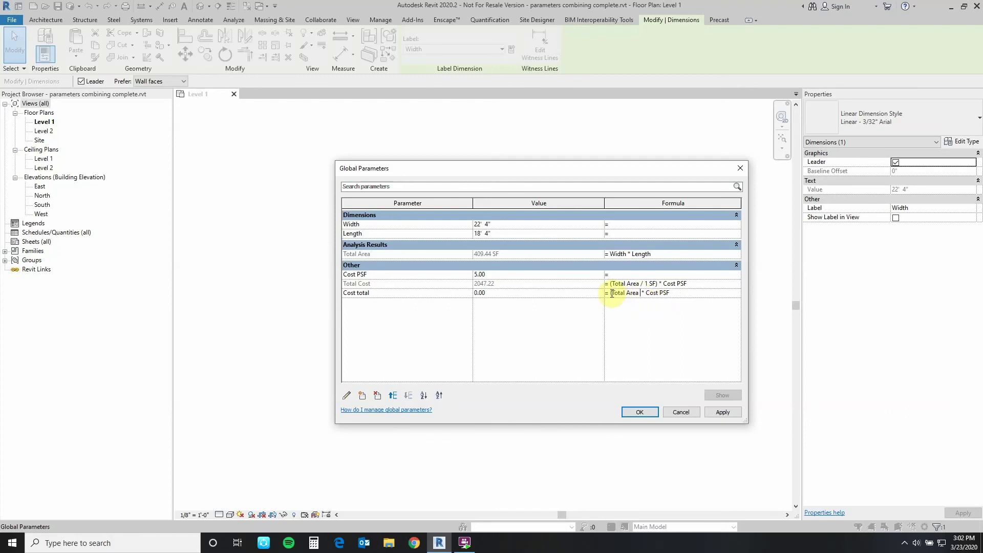
{"action": "left_click", "coordinate": [615, 293]}
{"action": "key", "text": "BackSpace"}
{"action": "left_click", "coordinate": [625, 307]}
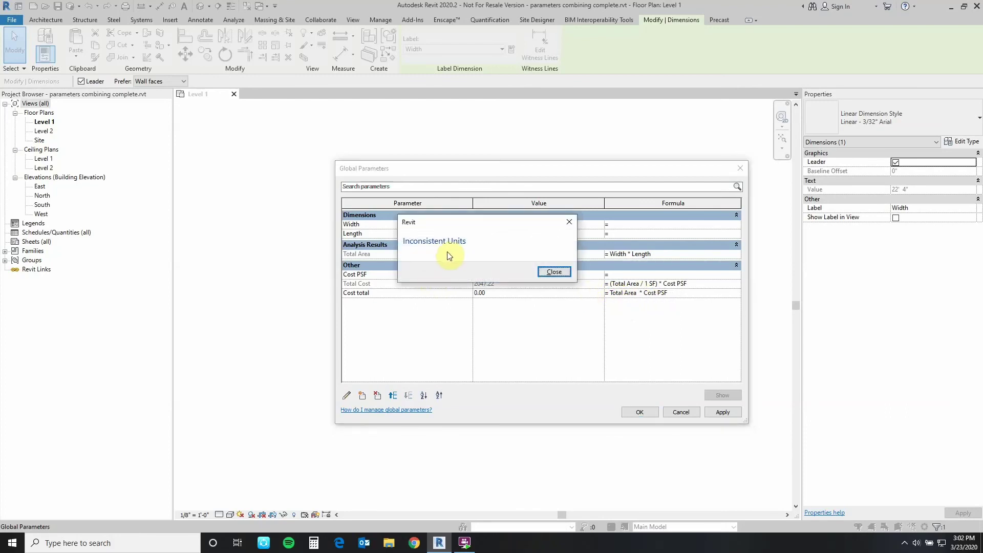